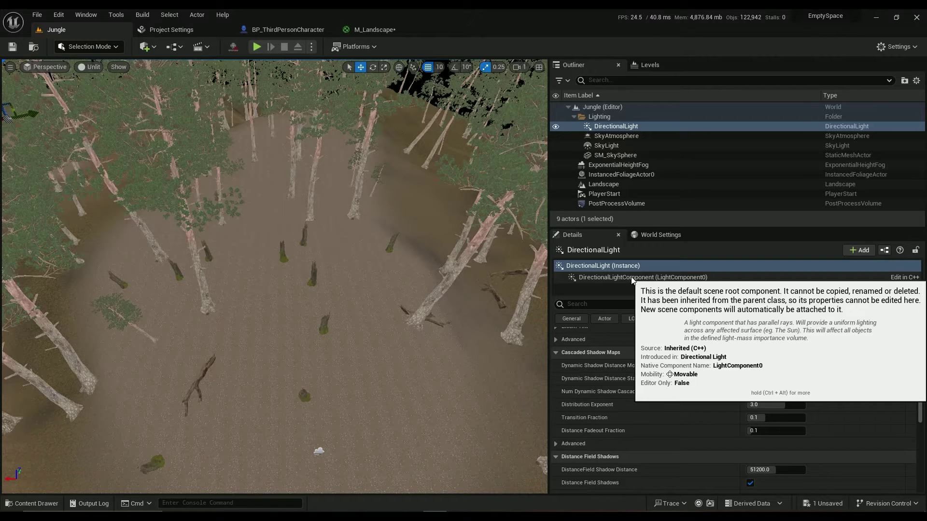
- Open the Content Drawer and browse into the StarterContent folder
mouse_move(359, 254)
right_down()
mouse_move(283, 310)
mouse_move(283, 218)
right_up()
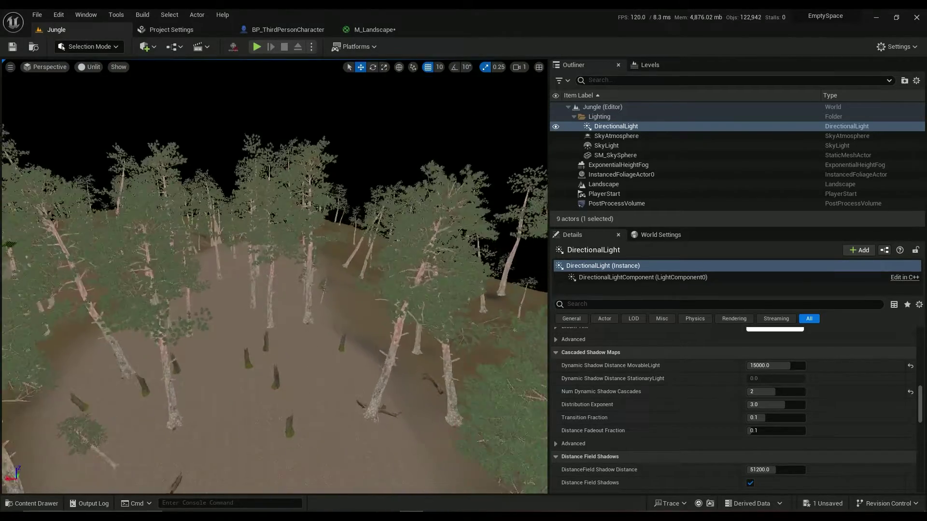
right_drag(289, 347, 288, 347)
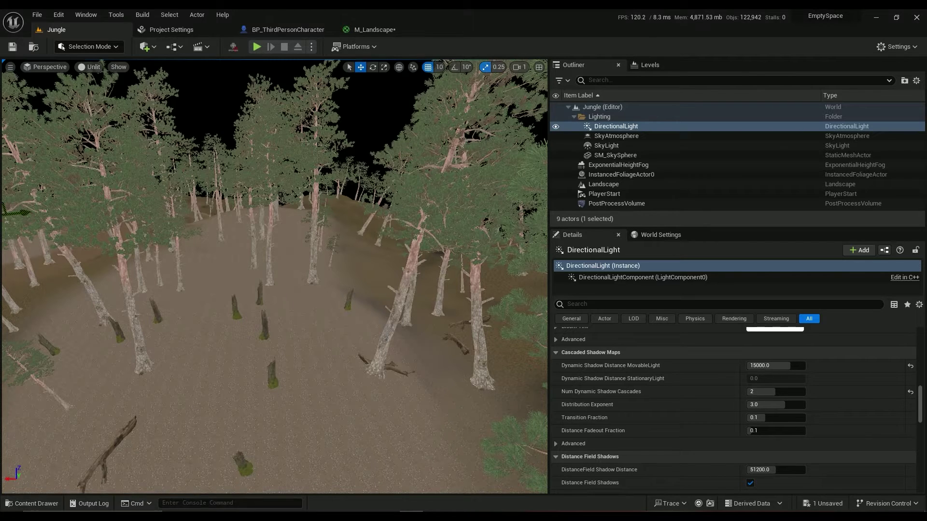
click(36, 504)
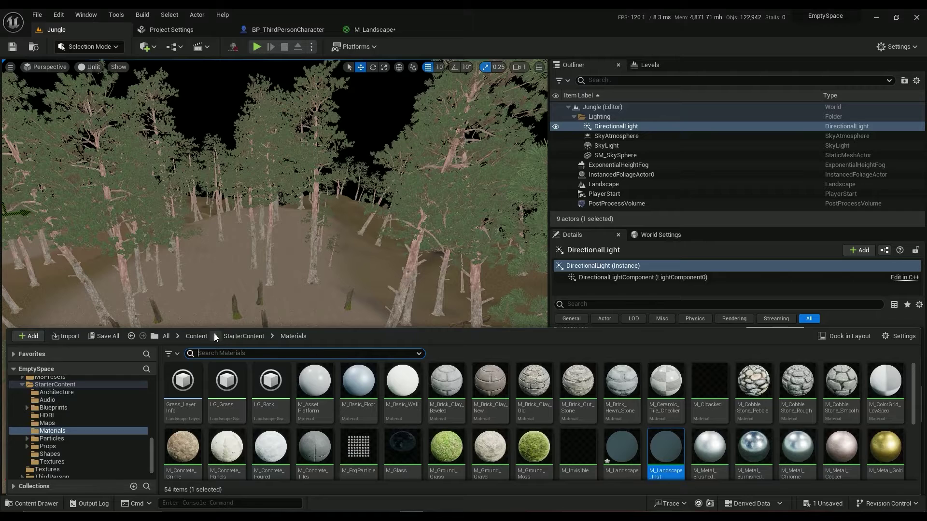
click(196, 336)
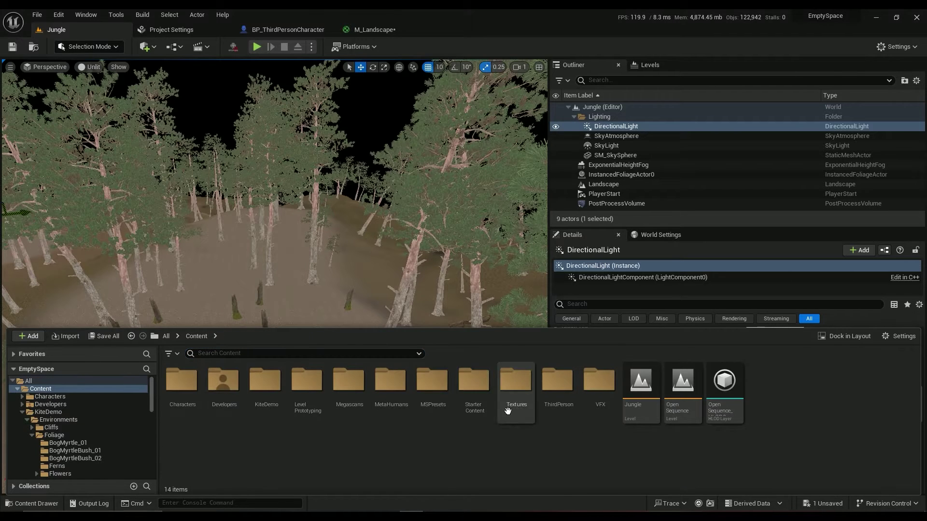
double_click(480, 378)
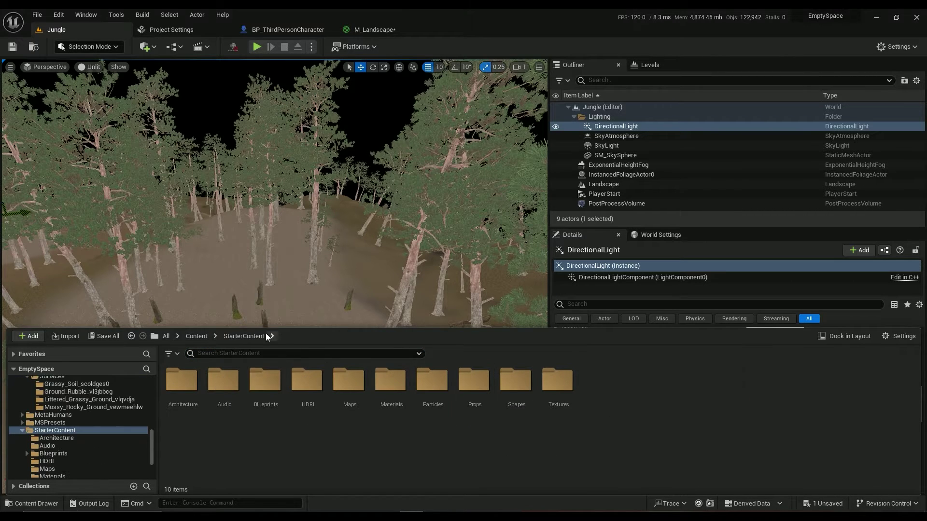
- View the Add Feature or Content Pack Content tab, cancel it, and reopen the drawer
click(31, 336)
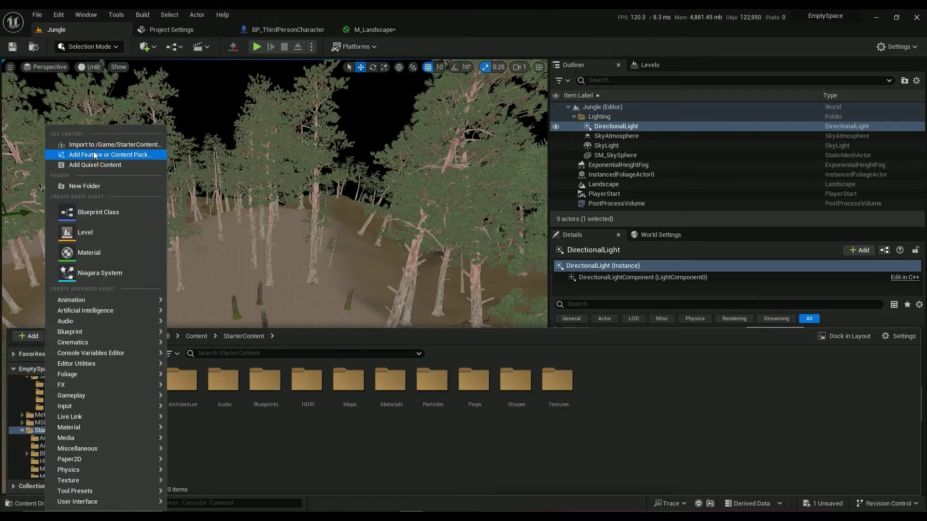
click(121, 154)
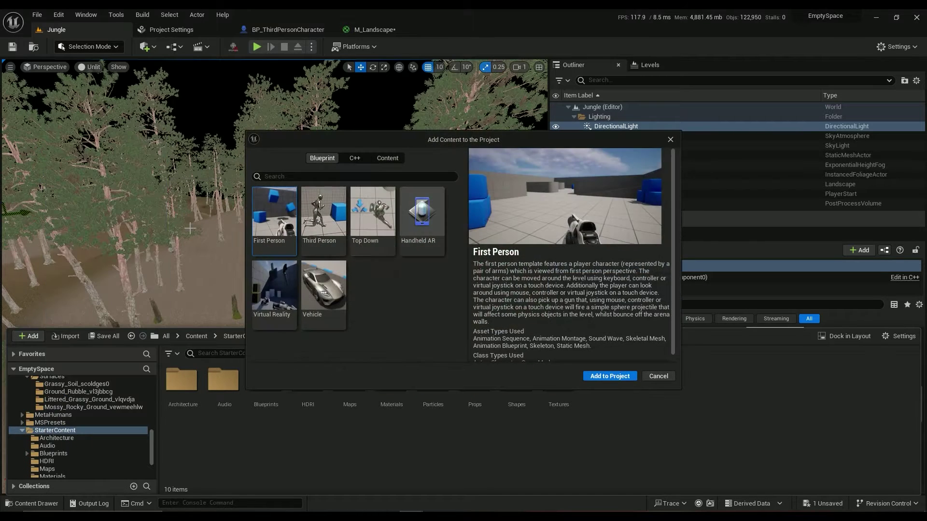
click(391, 159)
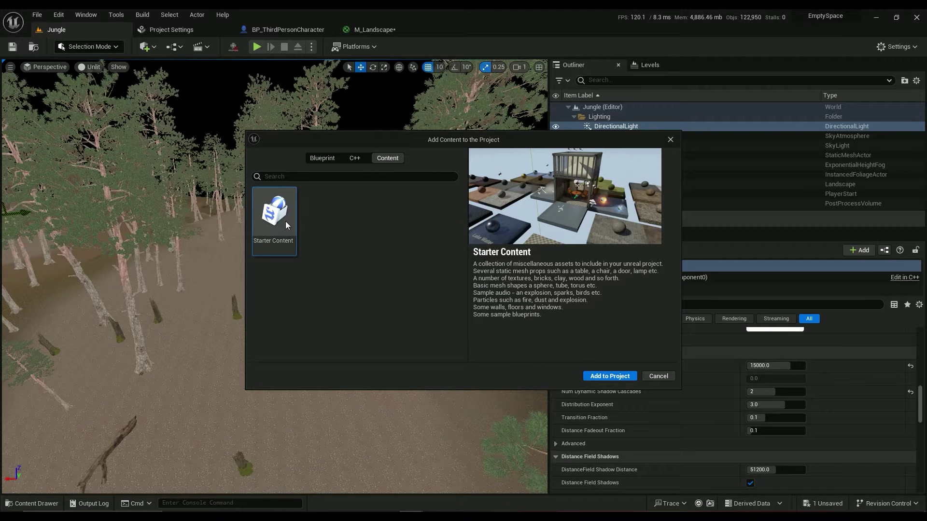
click(658, 377)
click(32, 504)
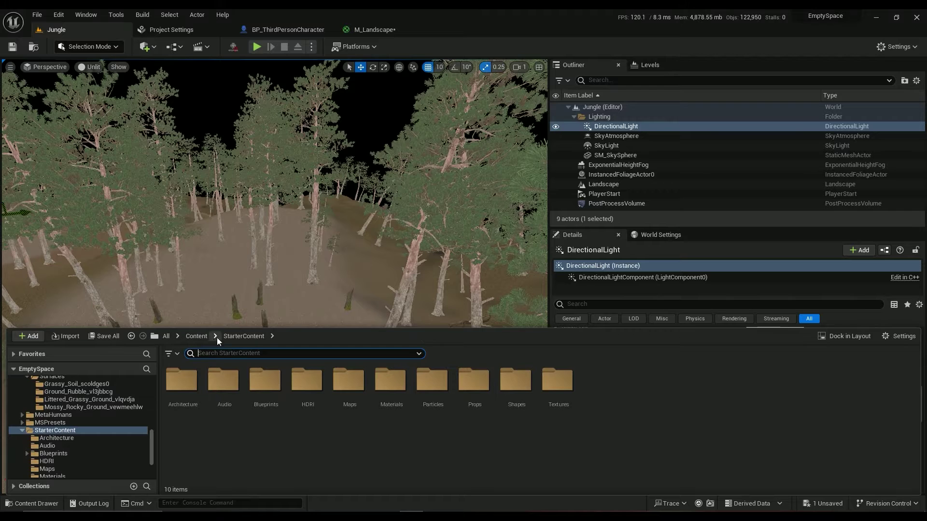
- Open the Materials folder and open M_Metal_Gold in the material editor
double_click(391, 380)
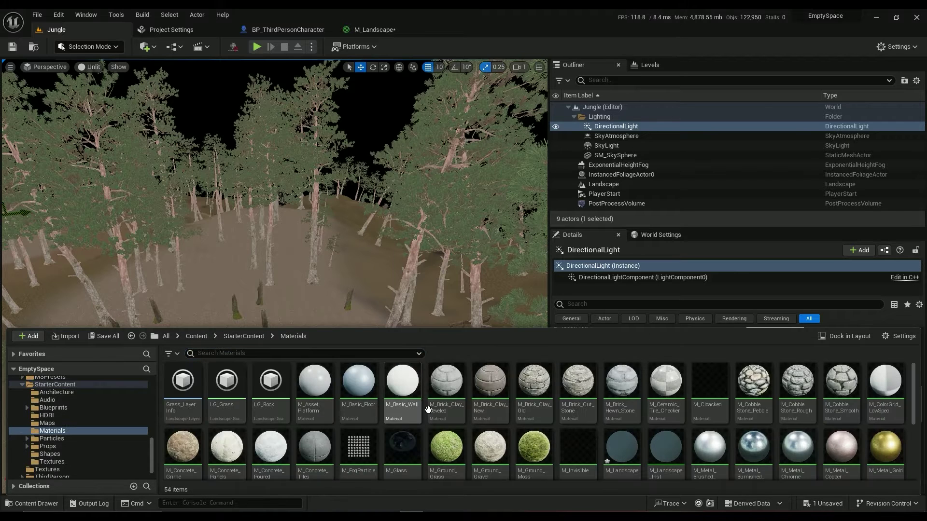
click(610, 449)
key(Home)
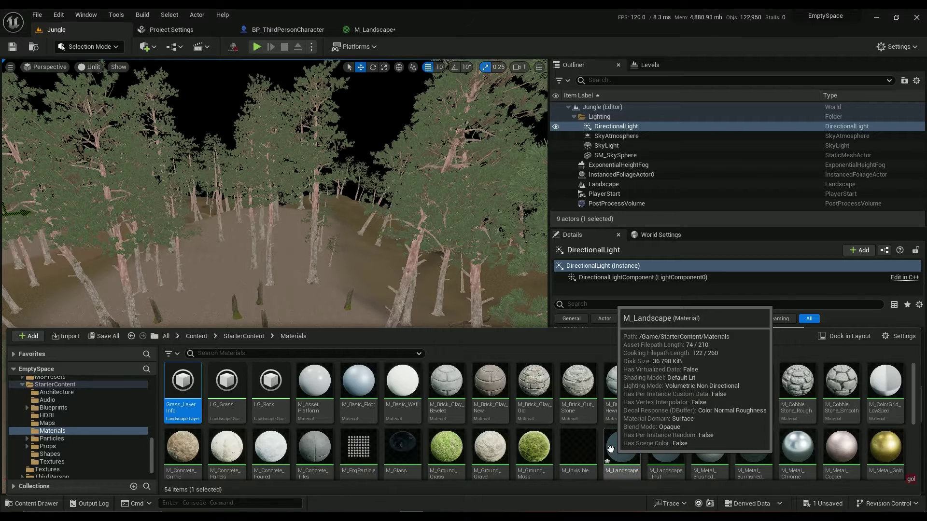
text(gold)
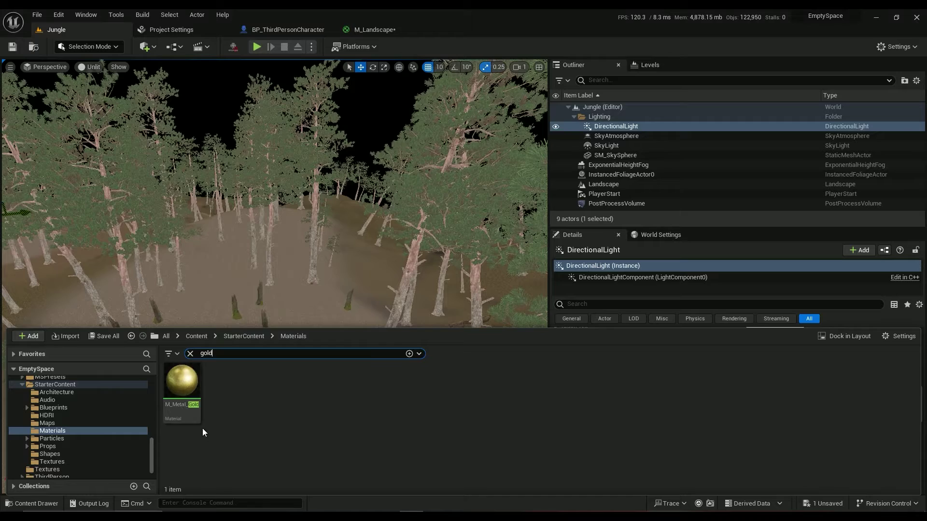
double_click(185, 391)
scroll(418, 281, down, 4)
scroll(429, 301, down, 4)
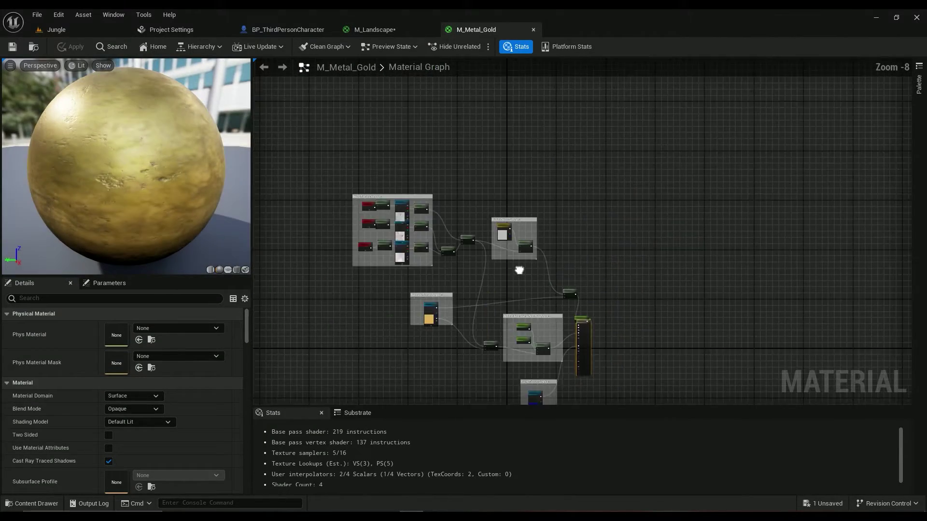
- Look over the M_Metal_Gold node groups, then return to the M_Landscape graph
mouse_move(542, 335)
right_down()
mouse_move(719, 221)
mouse_move(677, 107)
mouse_move(681, 159)
right_up()
drag(681, 160, 388, 282)
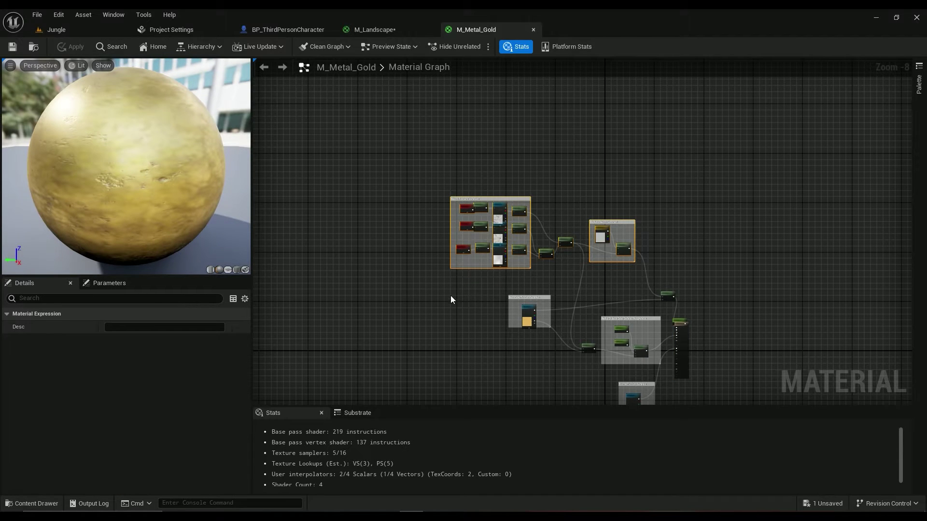
click(376, 29)
scroll(477, 322, down, 5)
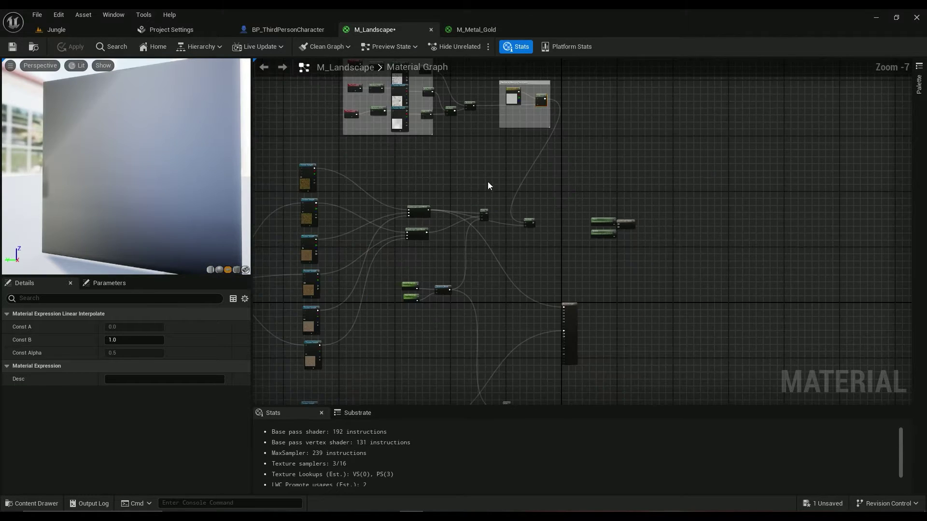
right_drag(487, 186, 498, 274)
drag(615, 149, 318, 262)
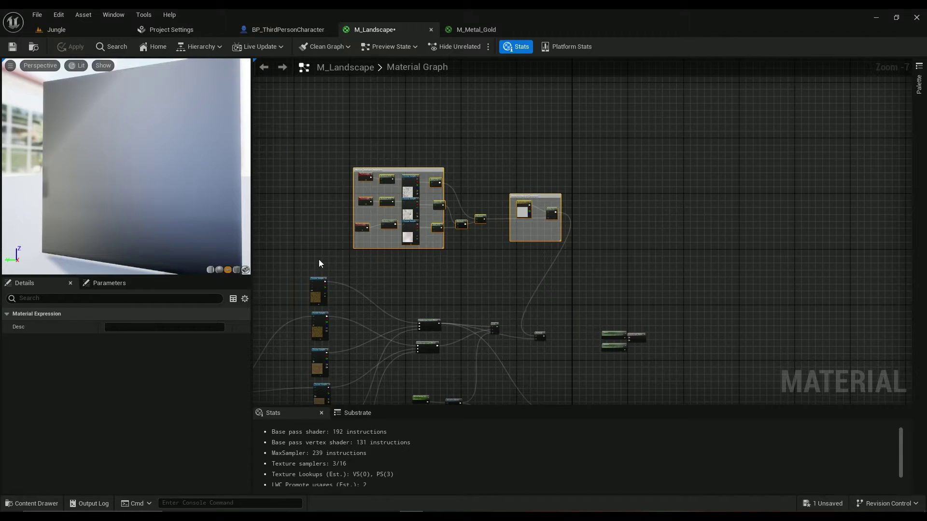
key(Delete)
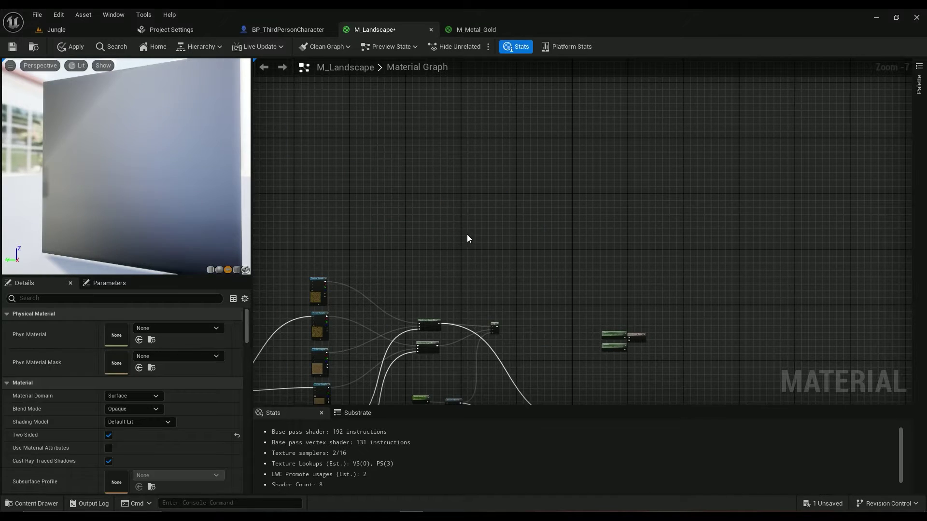
right_drag(467, 238, 507, 281)
key(ctrl+z)
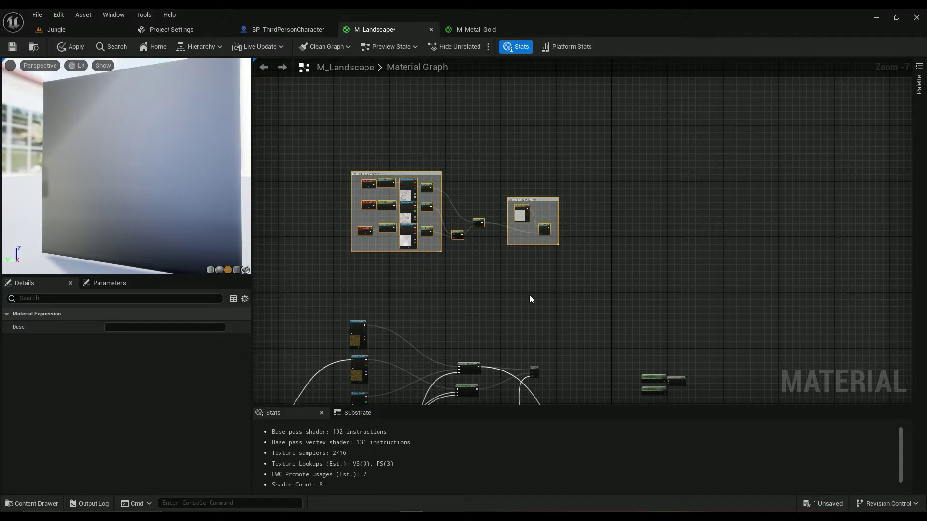
right_drag(529, 299, 450, 179)
scroll(557, 308, up, 3)
scroll(557, 305, up, 3)
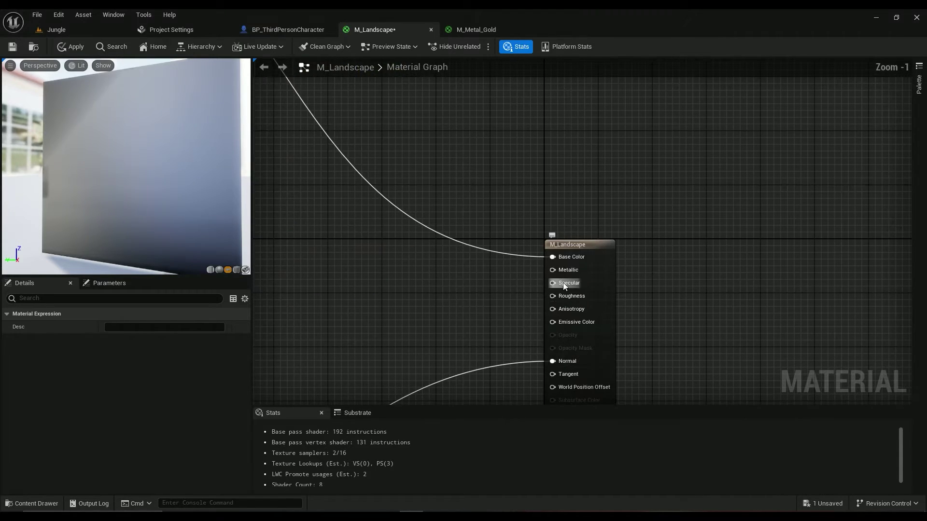
scroll(477, 212, down, 2)
scroll(566, 241, down, 1)
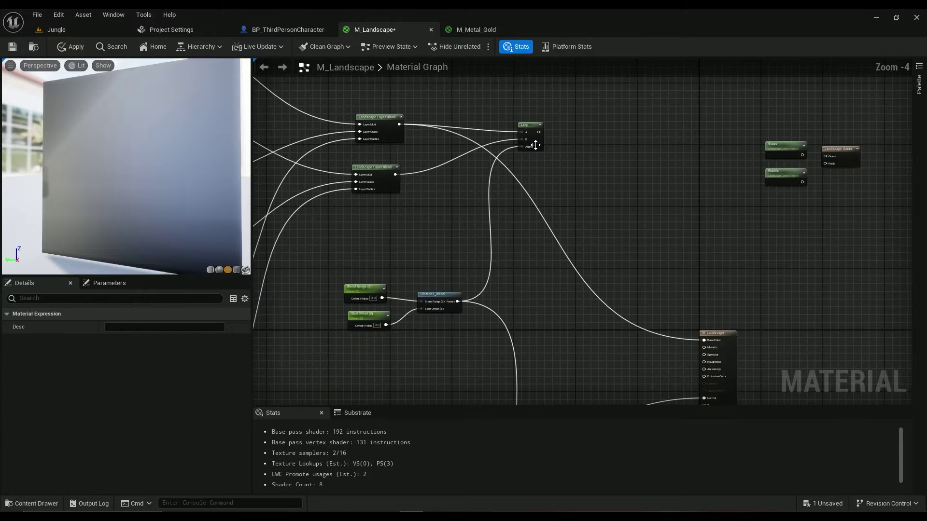
click(505, 225)
right_drag(505, 226, 539, 250)
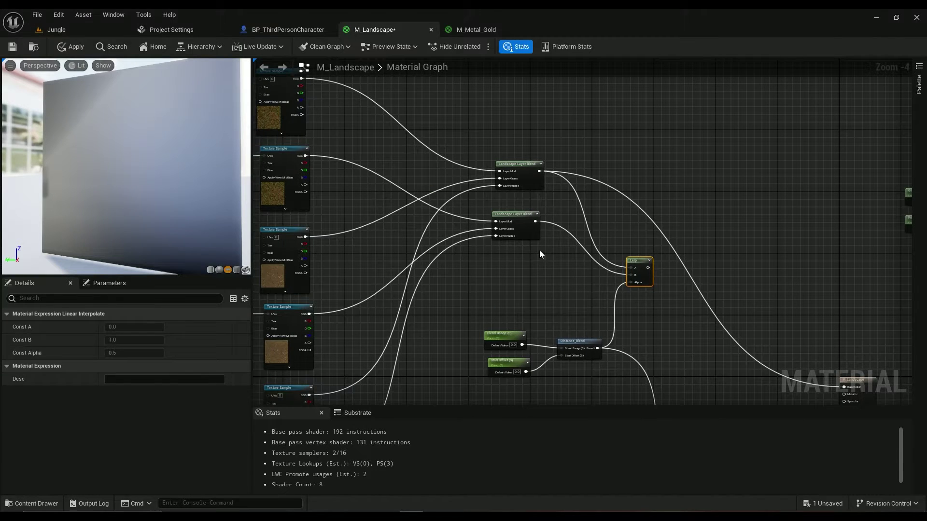
scroll(555, 278, down, 1)
scroll(550, 271, down, 2)
drag(546, 271, 546, 289)
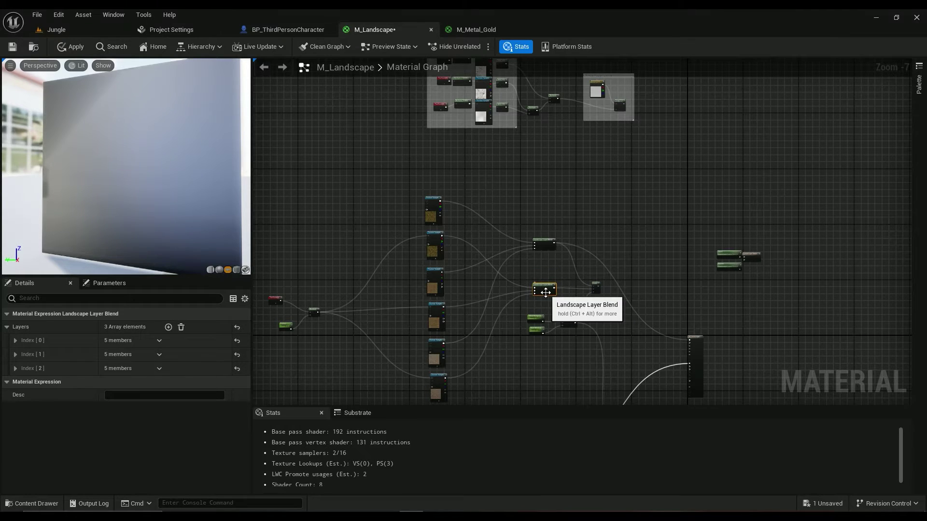
right_drag(589, 259, 576, 313)
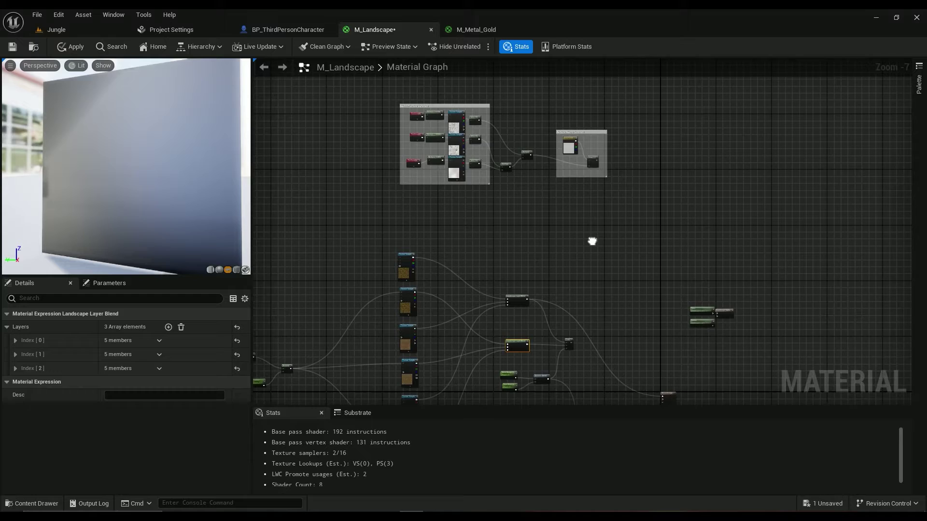
scroll(502, 270, up, 3)
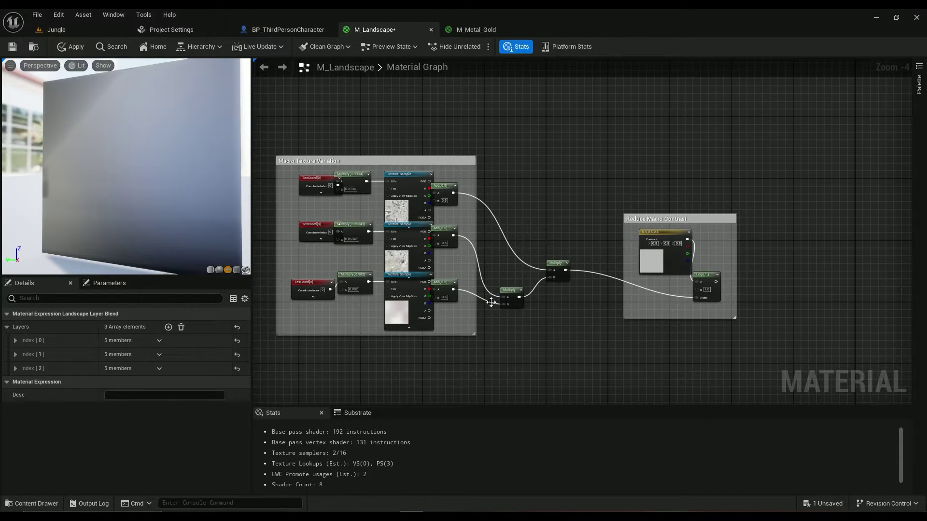
- Feed the Reduce Macro Contrast Lerp output into a new Multiply node
right_drag(694, 355, 631, 277)
right_drag(409, 236, 541, 303)
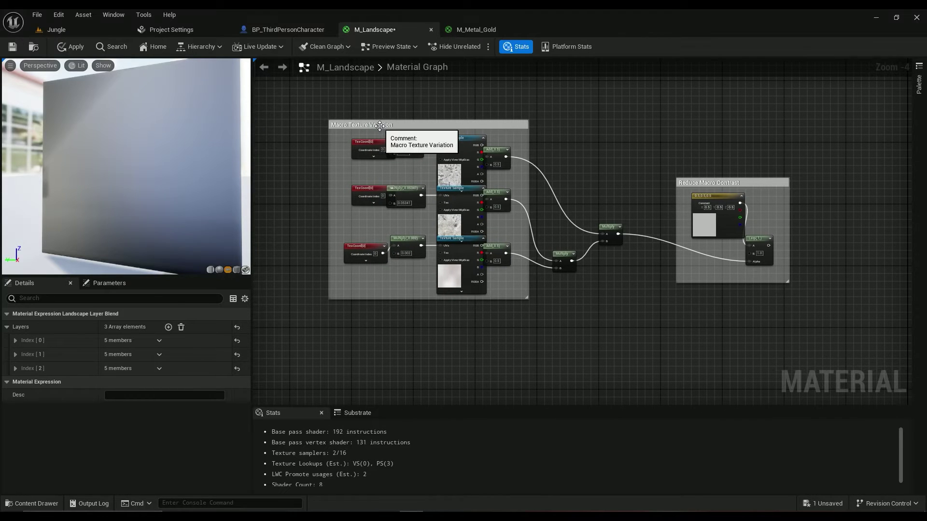
right_drag(678, 351, 606, 305)
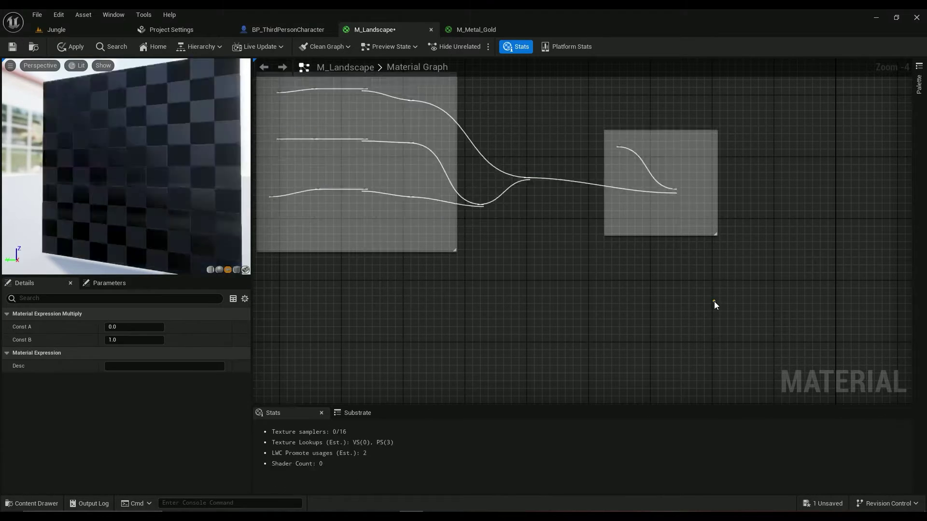
click(714, 305)
drag(697, 201, 718, 310)
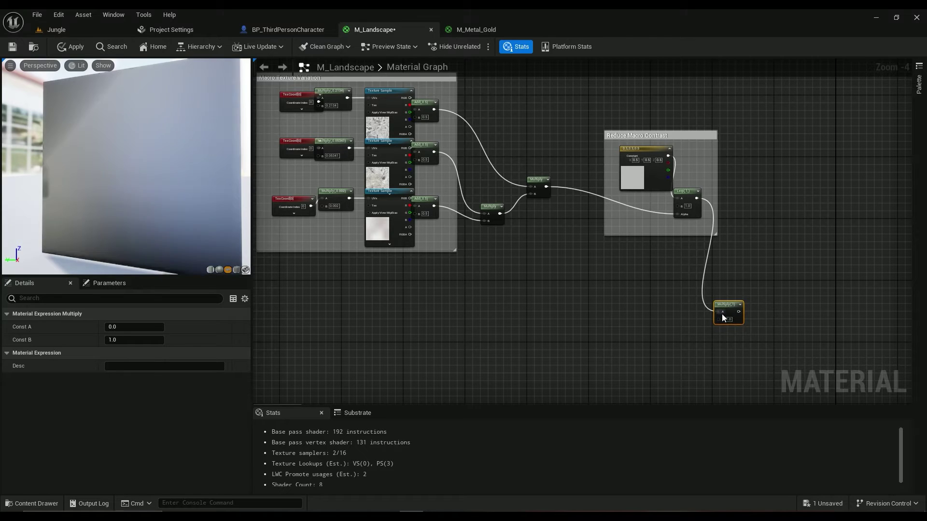
- Place the Multiply beside the top Layer Blend and connect the blend into it
right_drag(728, 335, 647, 210)
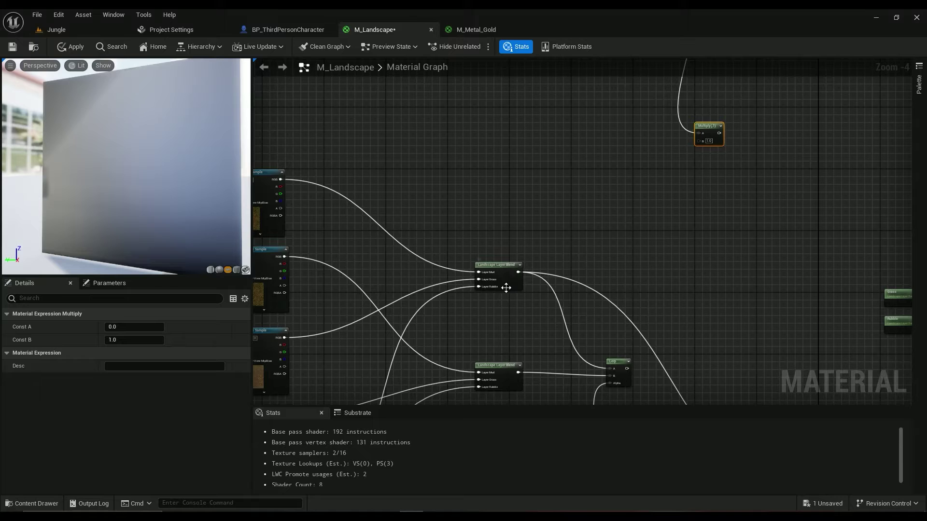
key(Home)
key(Home)
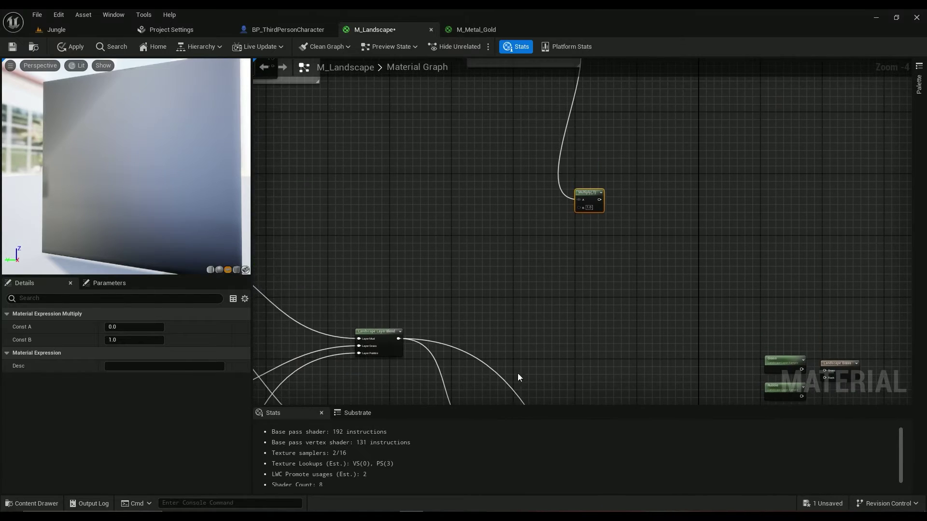
mouse_move(397, 338)
mouse_down()
mouse_move(580, 208)
mouse_move(599, 350)
mouse_up()
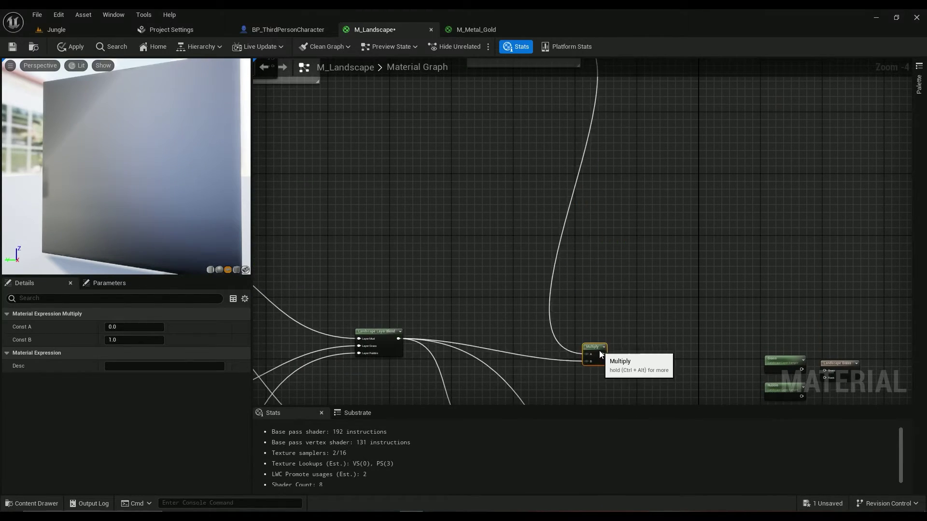
right_drag(659, 377, 583, 116)
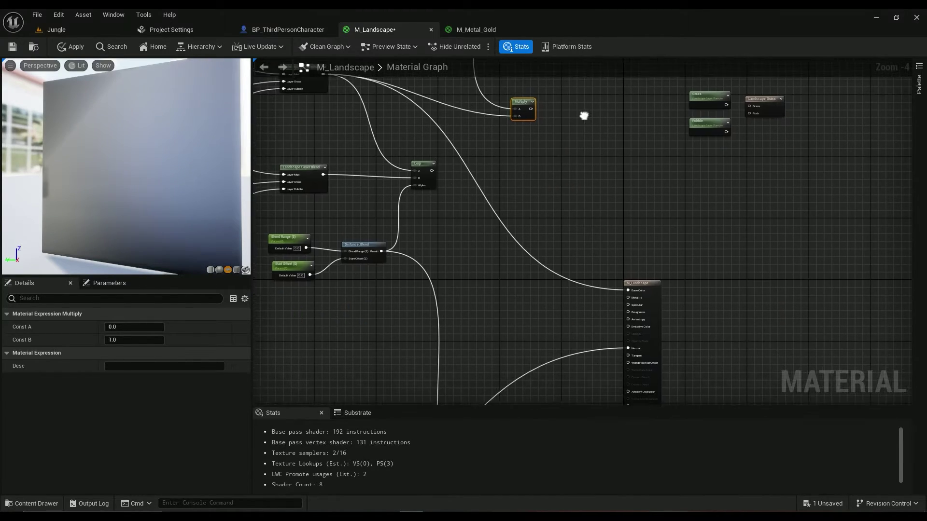
- Wire the Multiply output into Base Color and apply the material
click(53, 27)
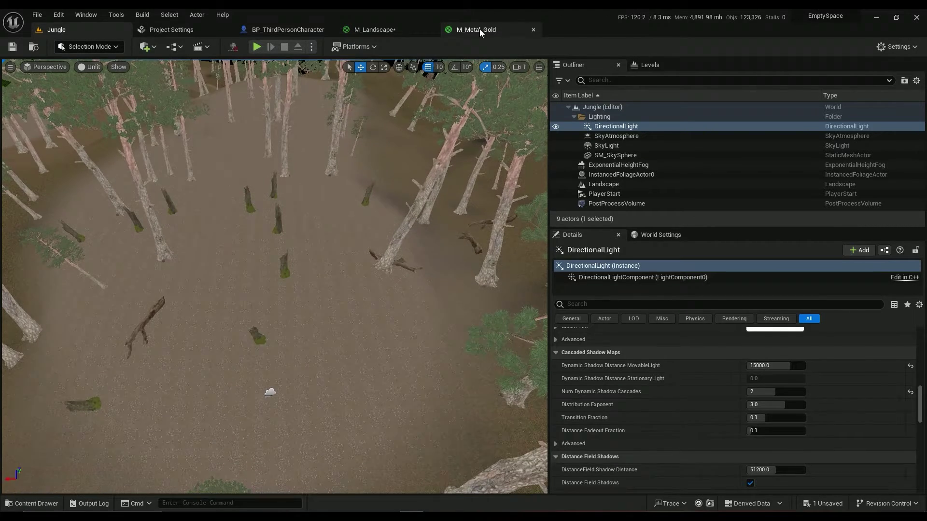
click(479, 29)
right_drag(599, 189, 504, 55)
click(374, 29)
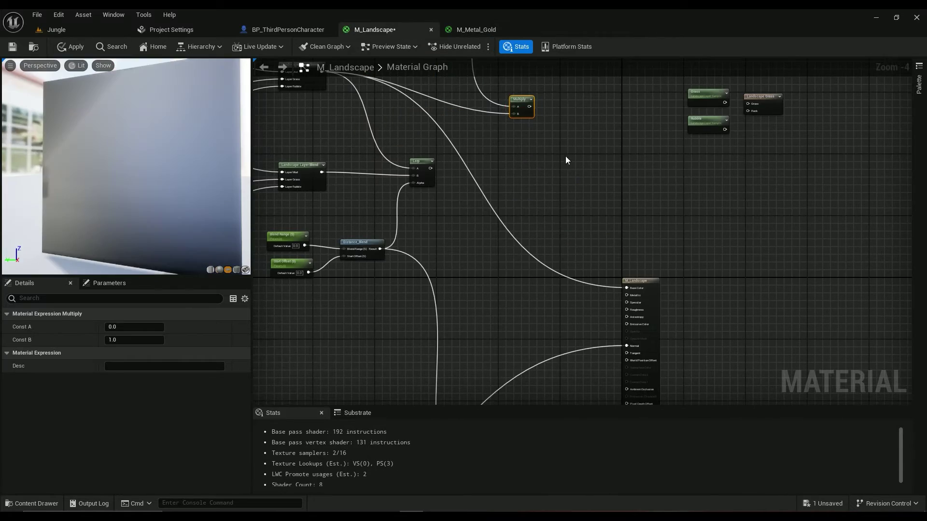
drag(527, 108, 628, 288)
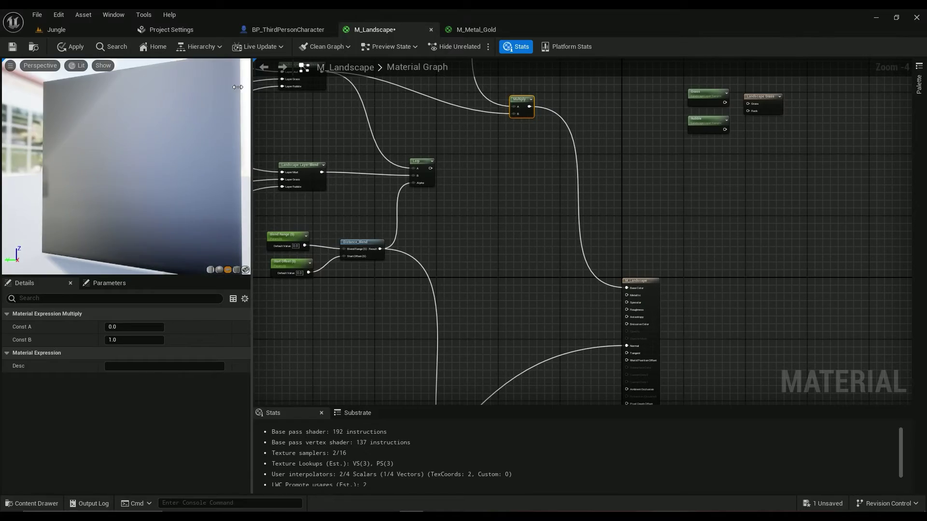
click(73, 52)
click(88, 29)
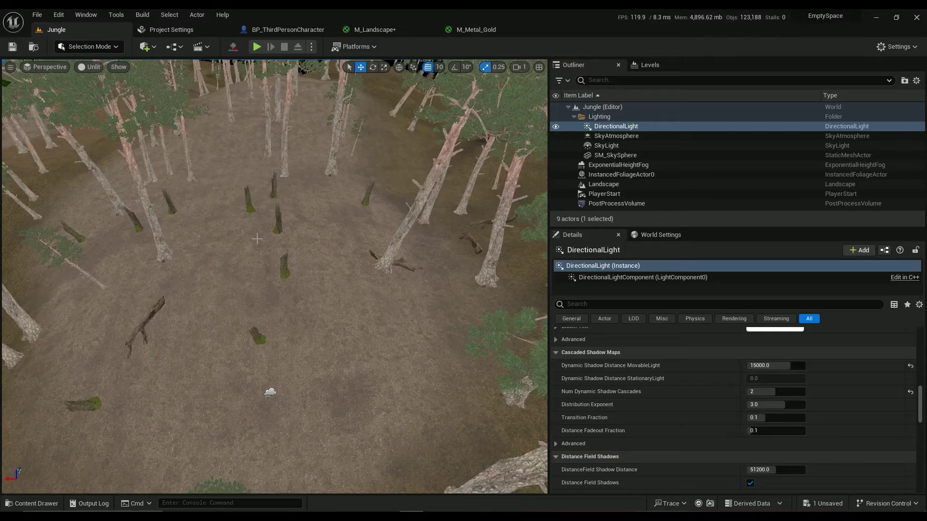
right_drag(276, 275, 275, 217)
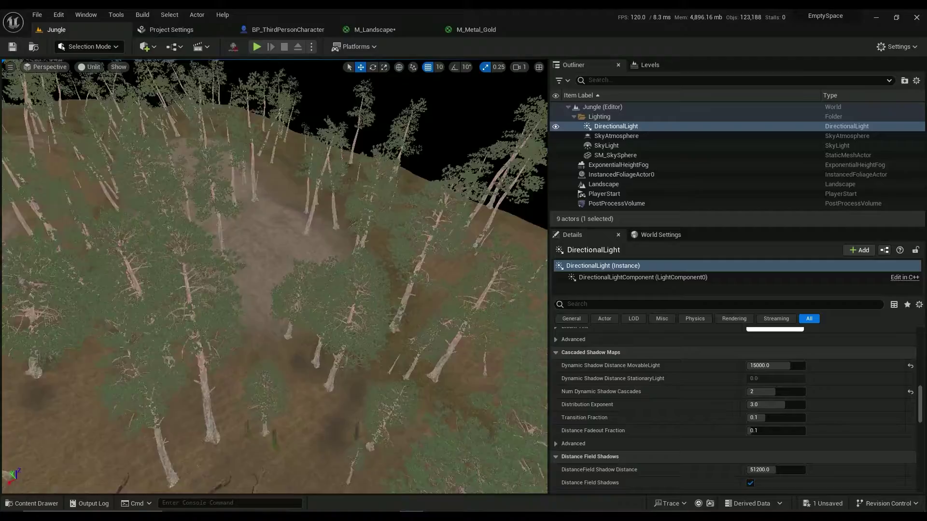
right_drag(275, 276, 275, 238)
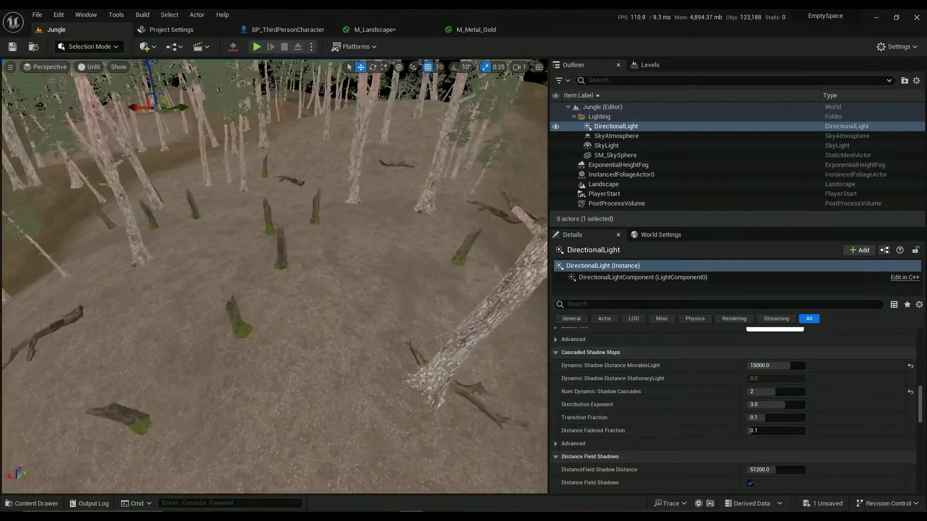
right_drag(275, 275, 276, 239)
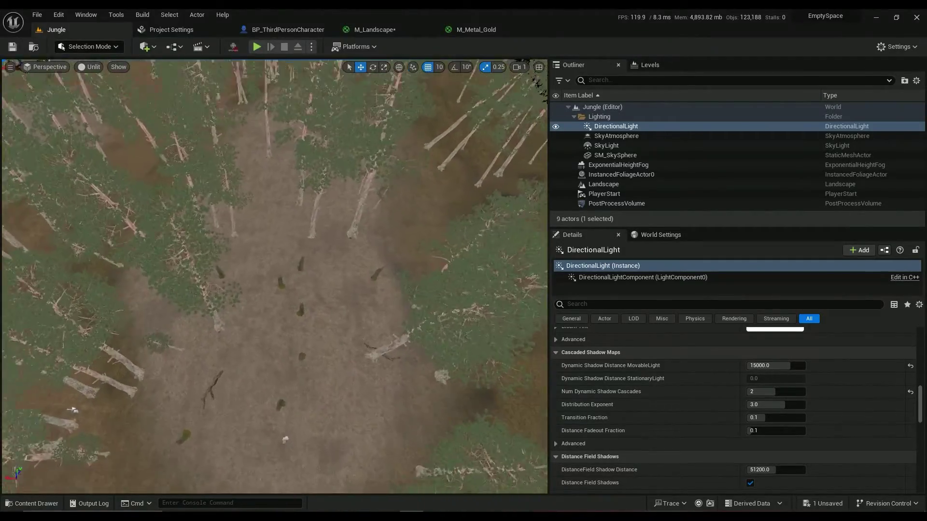
right_drag(275, 275, 275, 297)
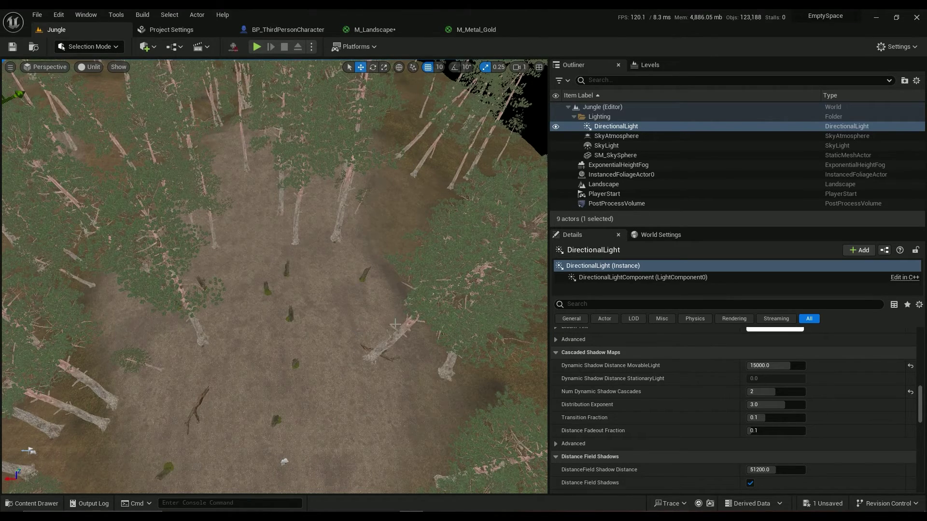
mouse_move(396, 324)
right_down()
mouse_move(406, 443)
mouse_move(297, 452)
right_up()
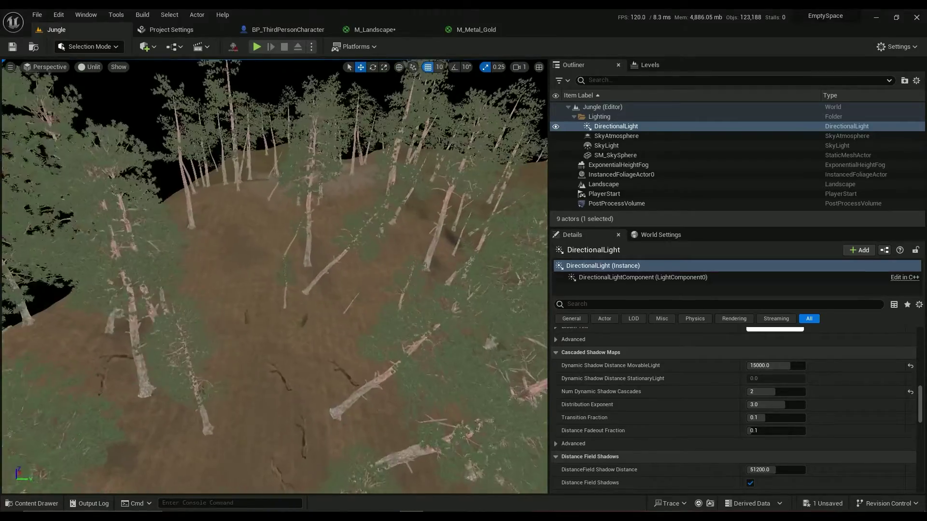
- Wire the Layer Blend straight into Base Color, apply, and view the unmultiplied landscape
click(481, 30)
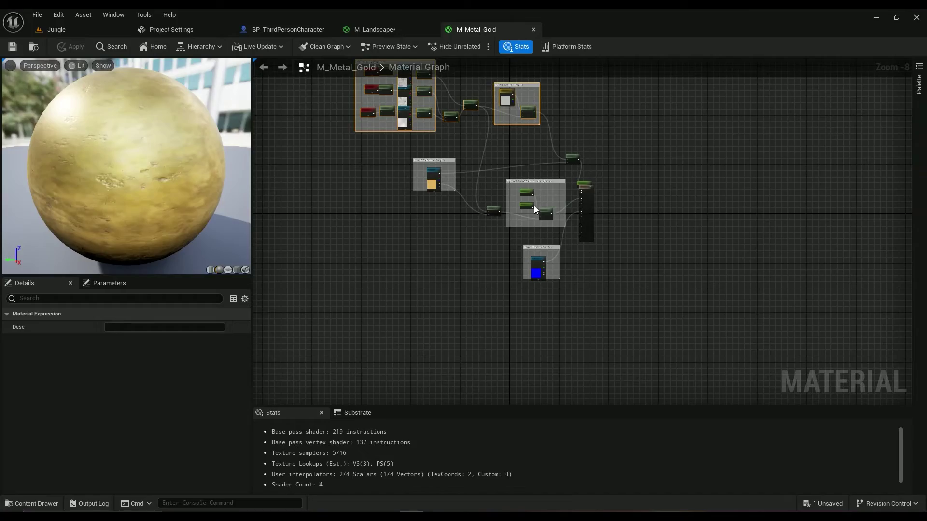
click(397, 33)
right_drag(453, 119, 476, 293)
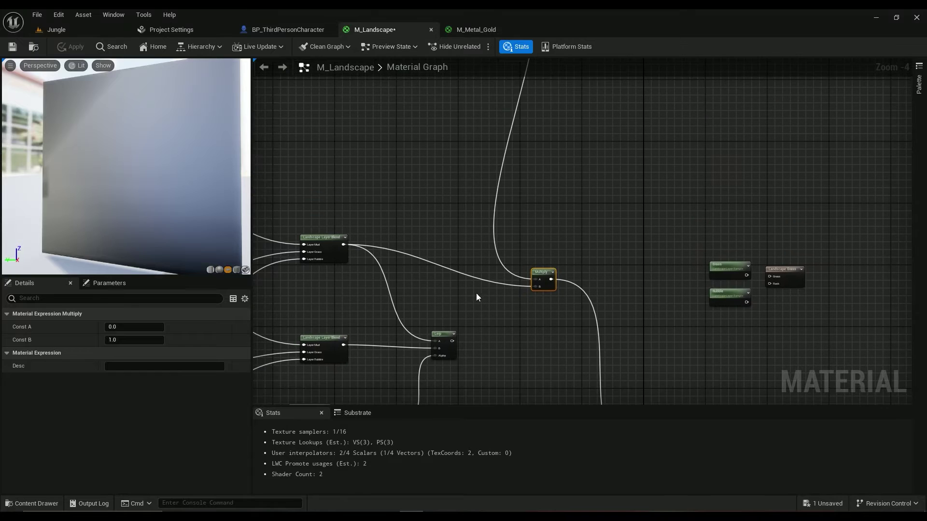
drag(348, 245, 648, 294)
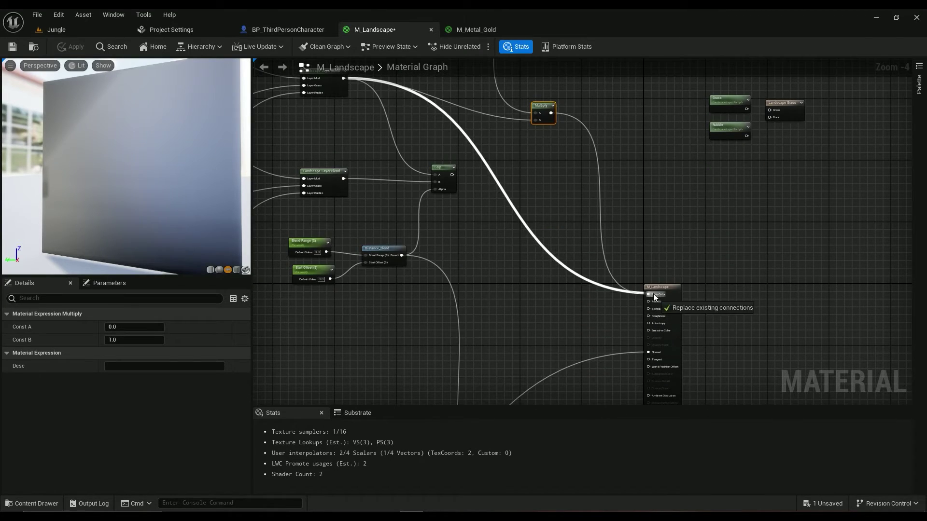
click(71, 47)
click(87, 30)
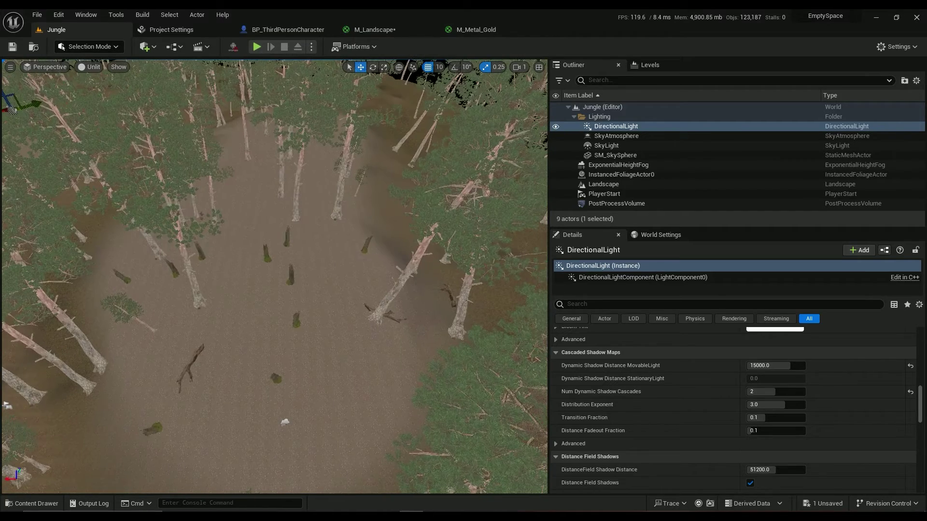
- Reconnect the Multiply to Base Color, apply, and fly low over the terrain
click(375, 30)
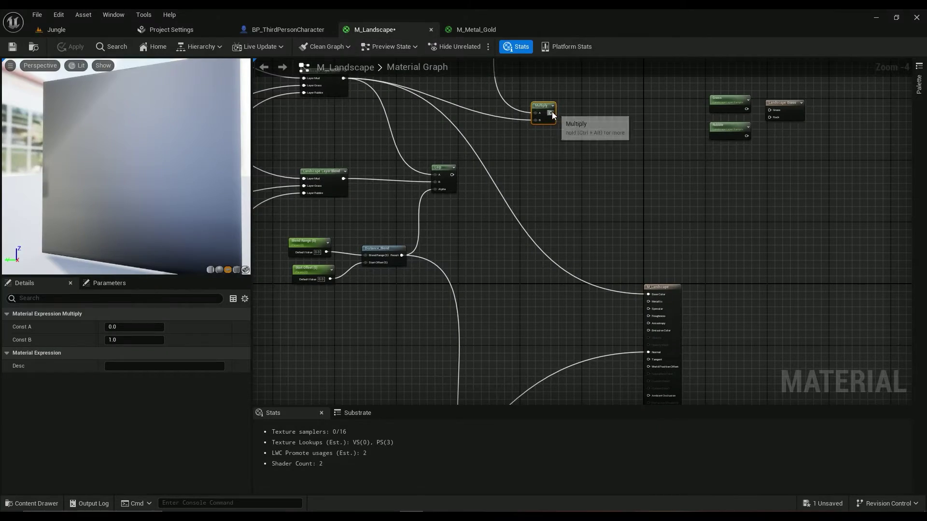
drag(551, 114, 649, 294)
click(69, 47)
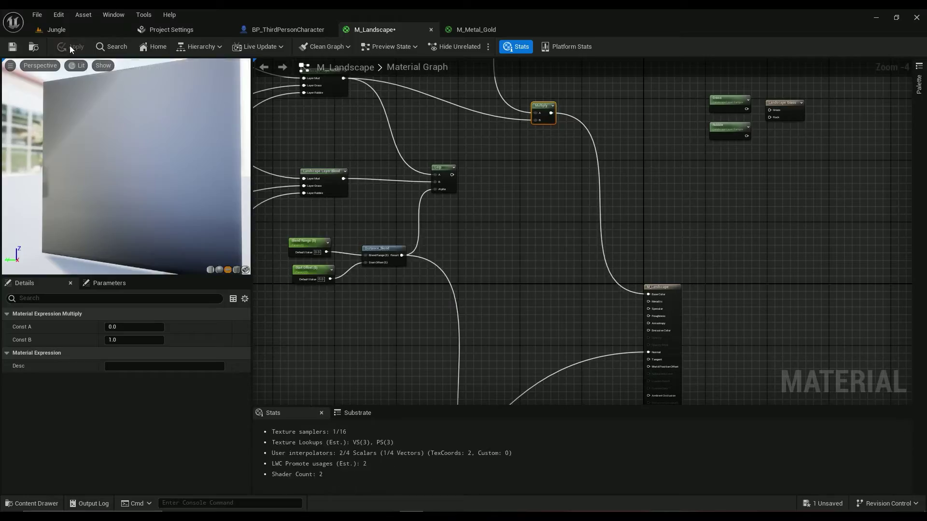
click(57, 29)
mouse_move(275, 275)
right_down()
mouse_move(304, 261)
mouse_move(312, 290)
right_up()
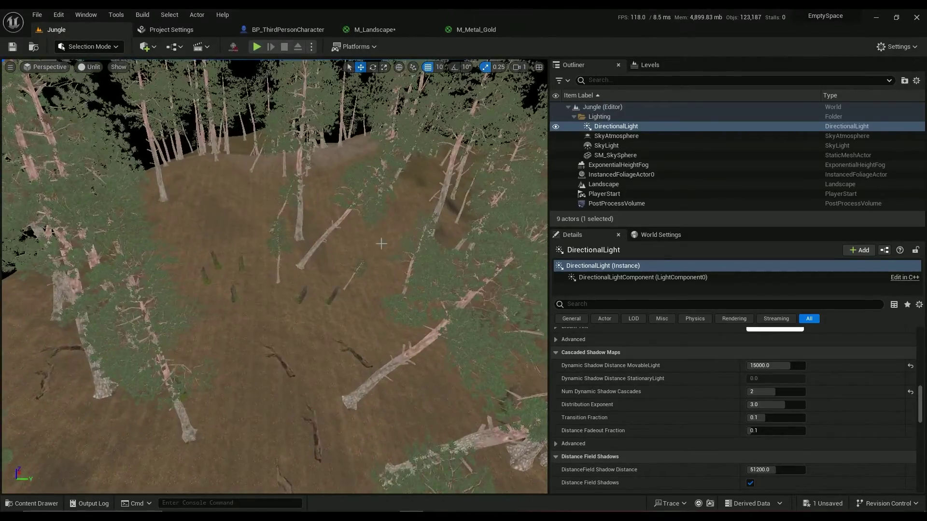
right_drag(219, 212, 219, 212)
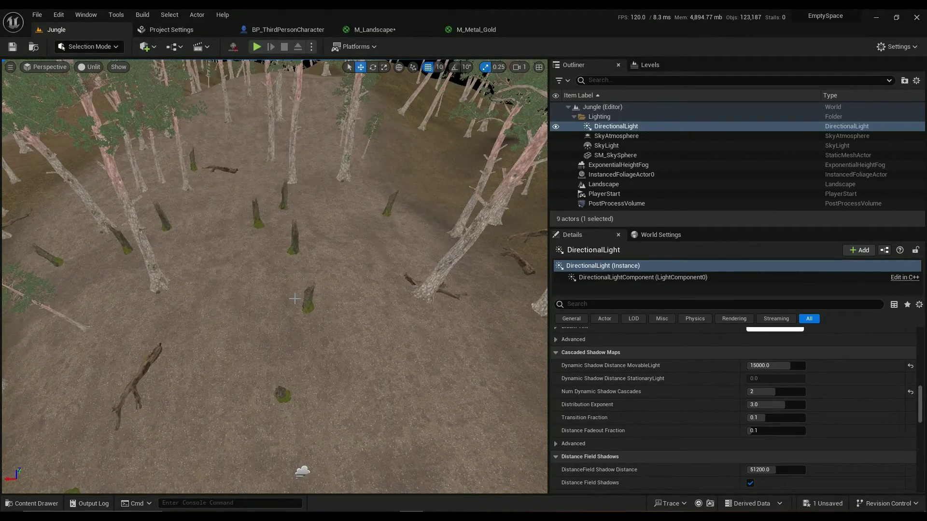
- Shift the top Macro Texture Variation TexCoord node left to line up with the two below
click(374, 29)
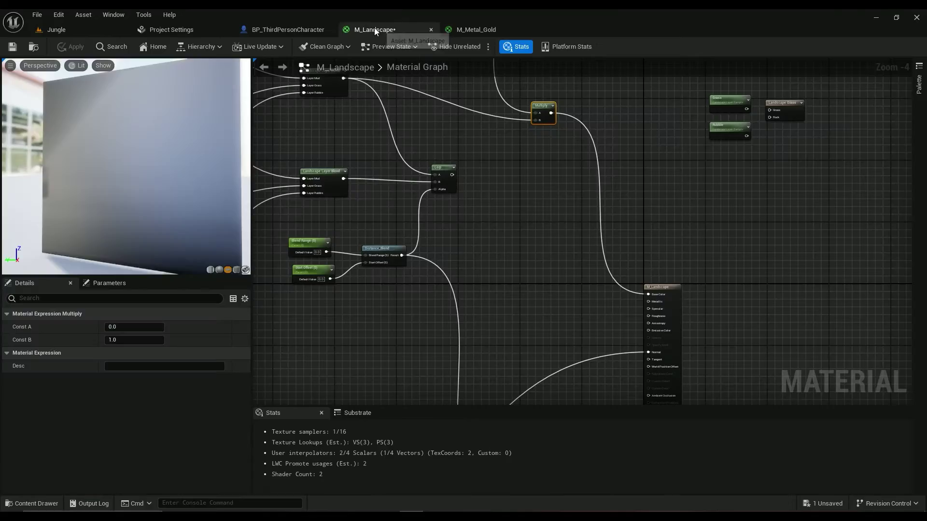
scroll(392, 182, down, 4)
scroll(392, 182, down, 4)
scroll(516, 306, up, 3)
scroll(428, 248, up, 4)
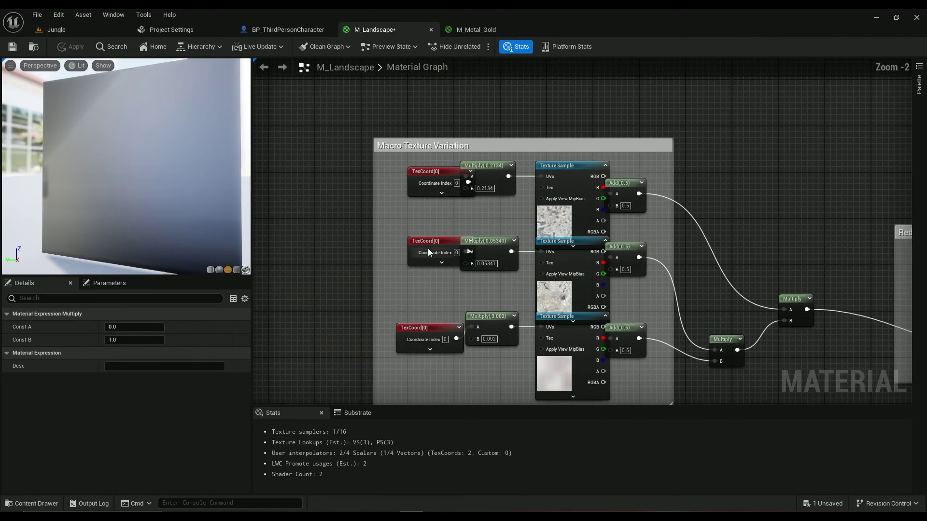
click(426, 243)
click(429, 173)
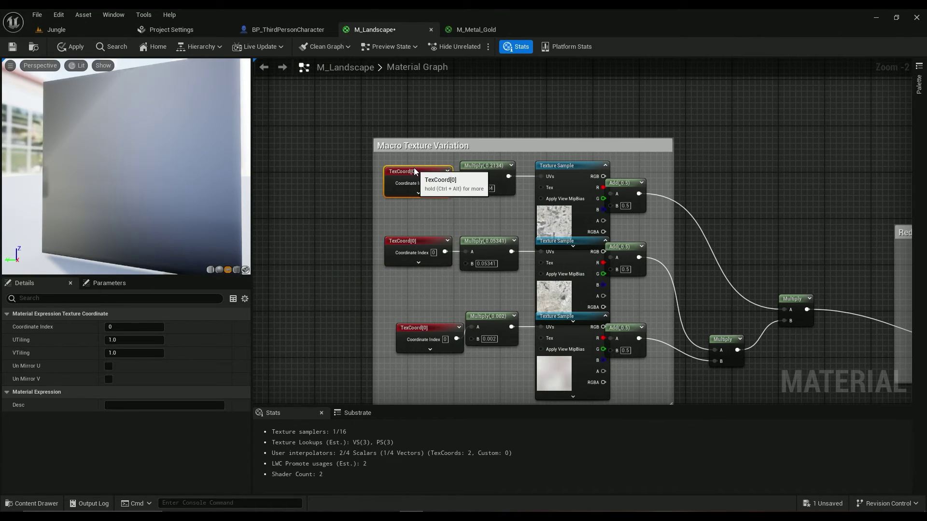
drag(413, 167, 390, 168)
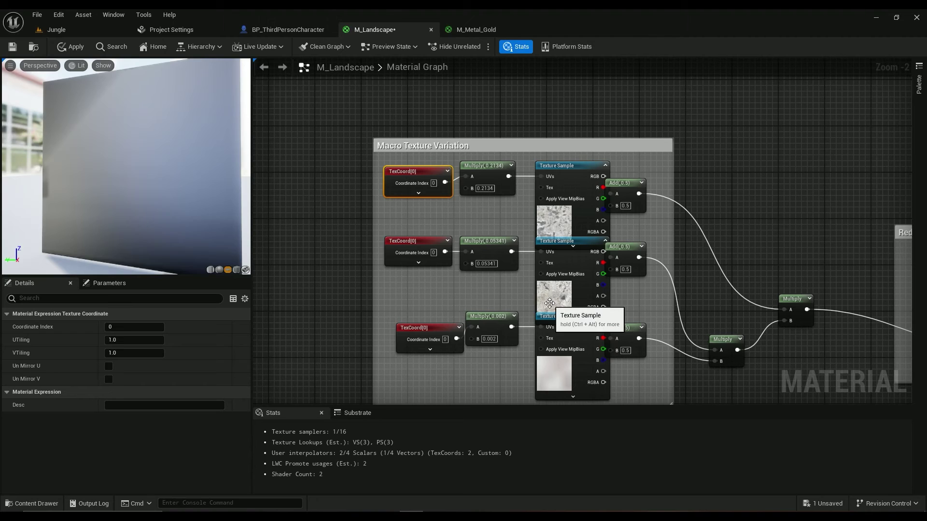
click(648, 257)
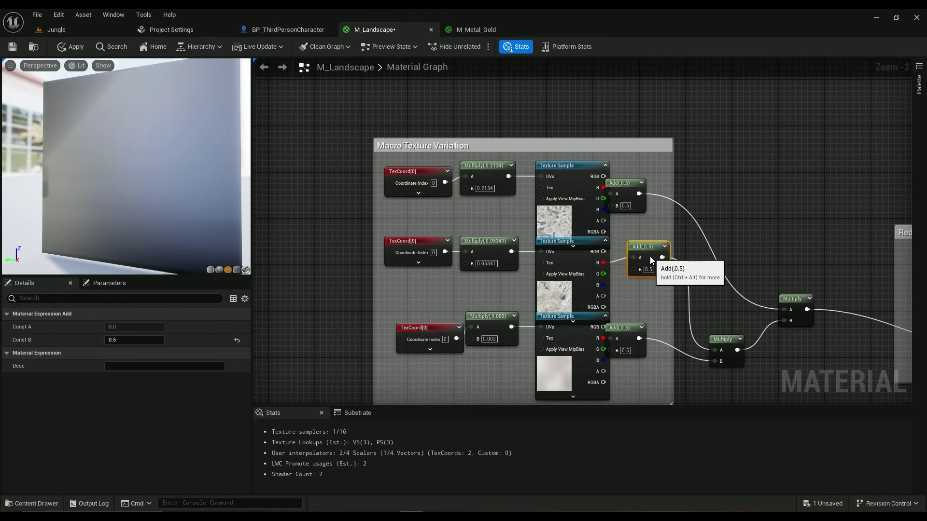
right_drag(615, 356, 479, 256)
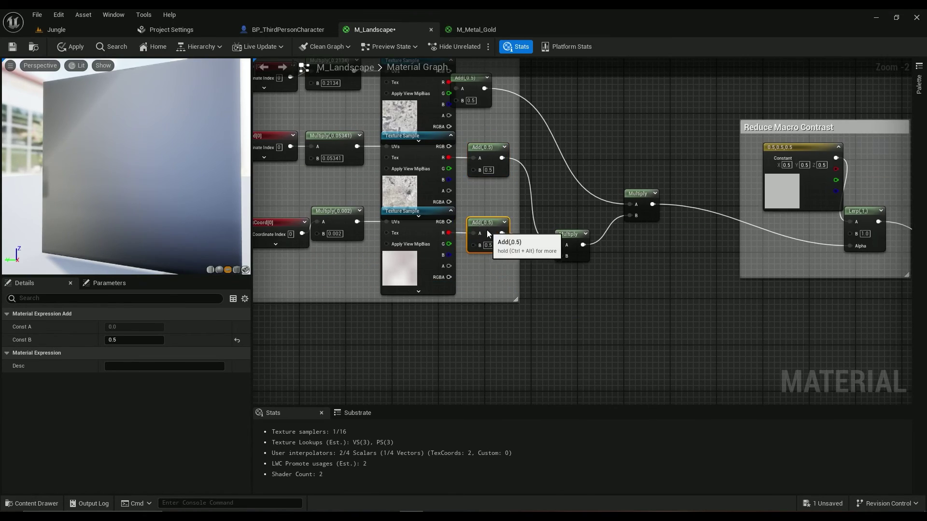
scroll(662, 318, down, 3)
right_drag(663, 318, 503, 105)
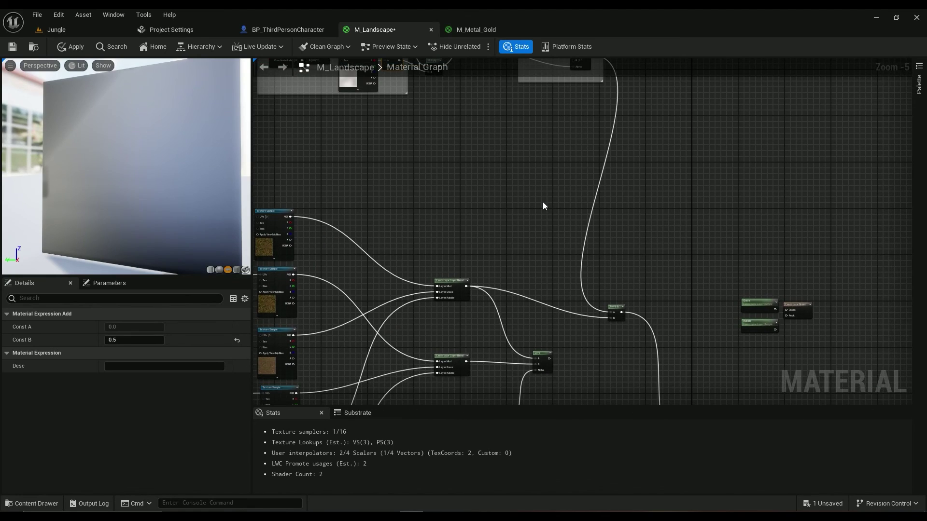